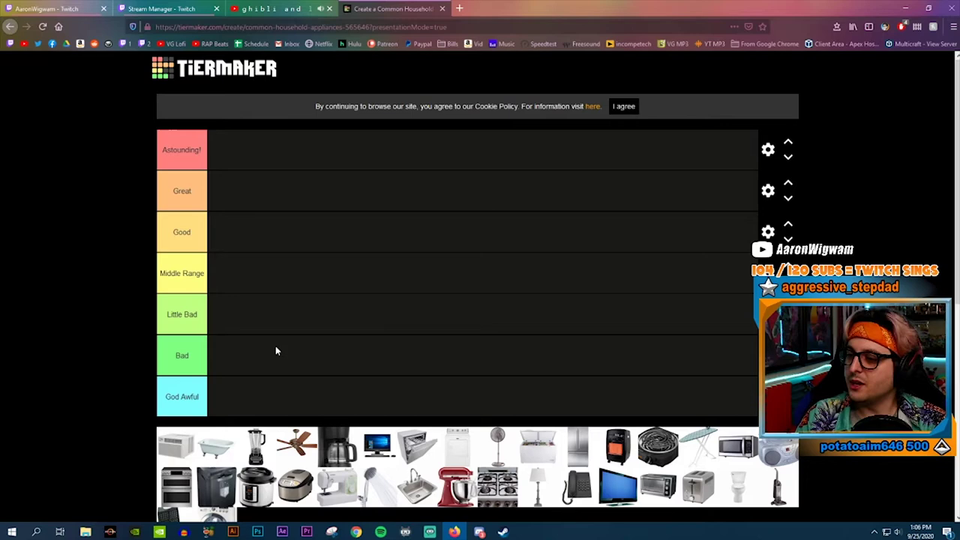
Step: Drop the shower and toilet into Astounding!, then reorder so the toilet comes first
scroll(293, 352, "down", 3)
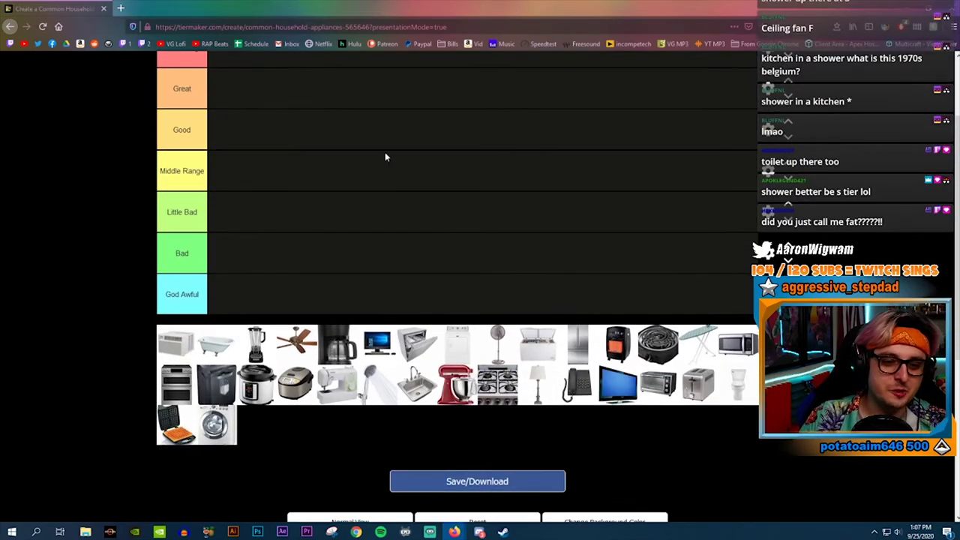
left_click_drag(379, 431, 222, 113)
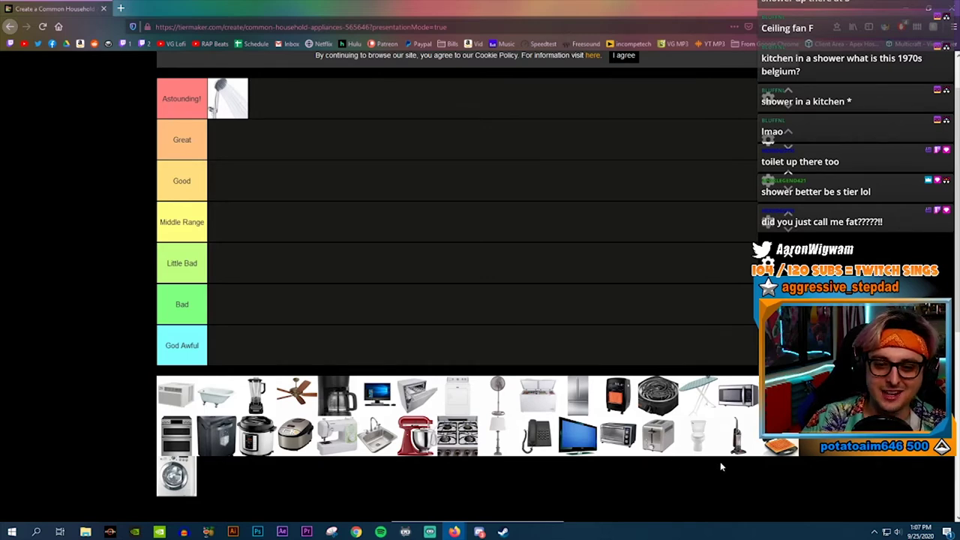
left_click_drag(698, 439, 307, 111)
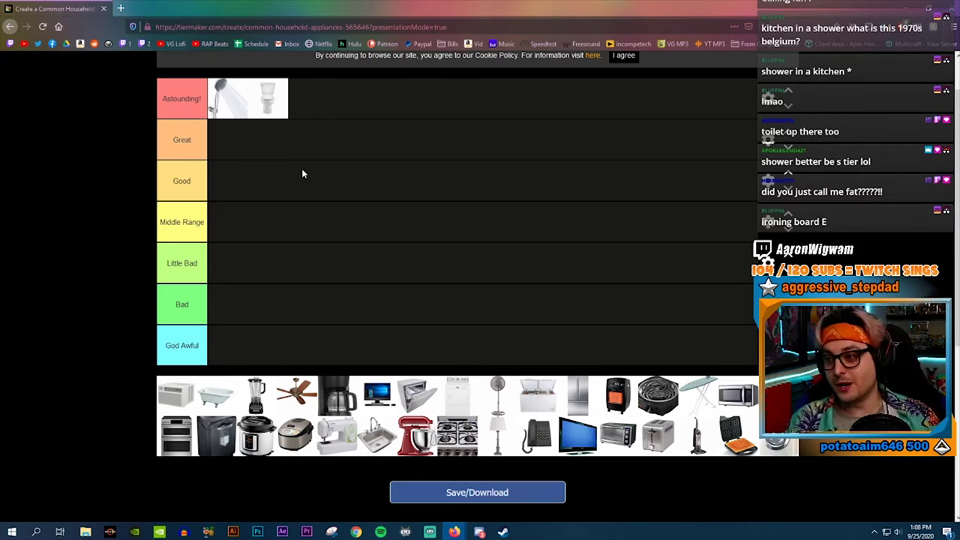
left_click_drag(268, 105, 227, 102)
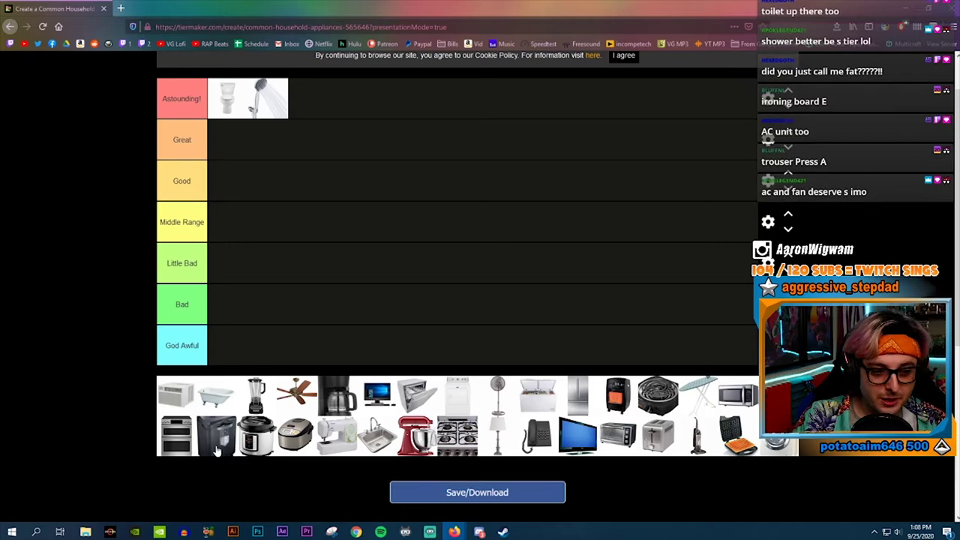
Step: Drop the paper shredder and landline phone into God Awful and the stand mixer into Bad
left_click_drag(218, 447, 235, 347)
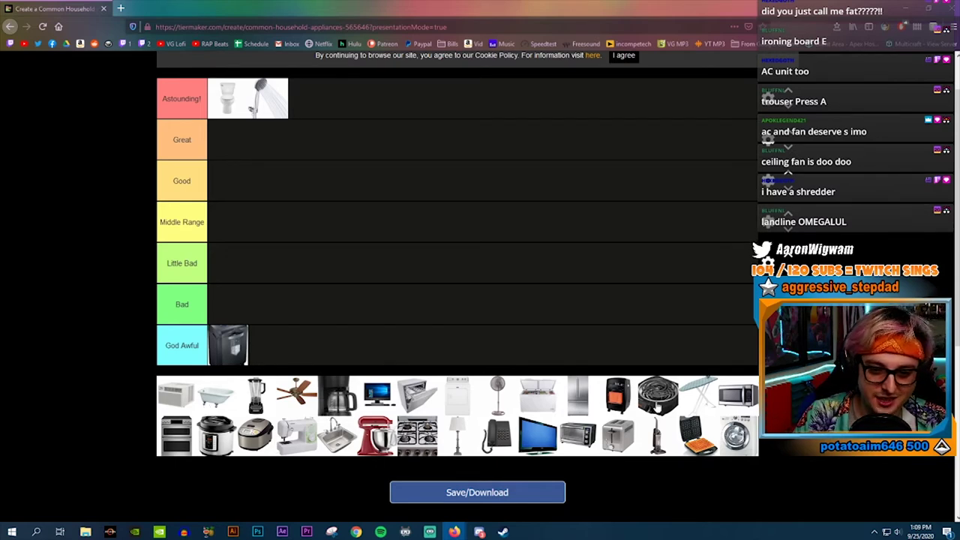
left_click_drag(499, 439, 315, 358)
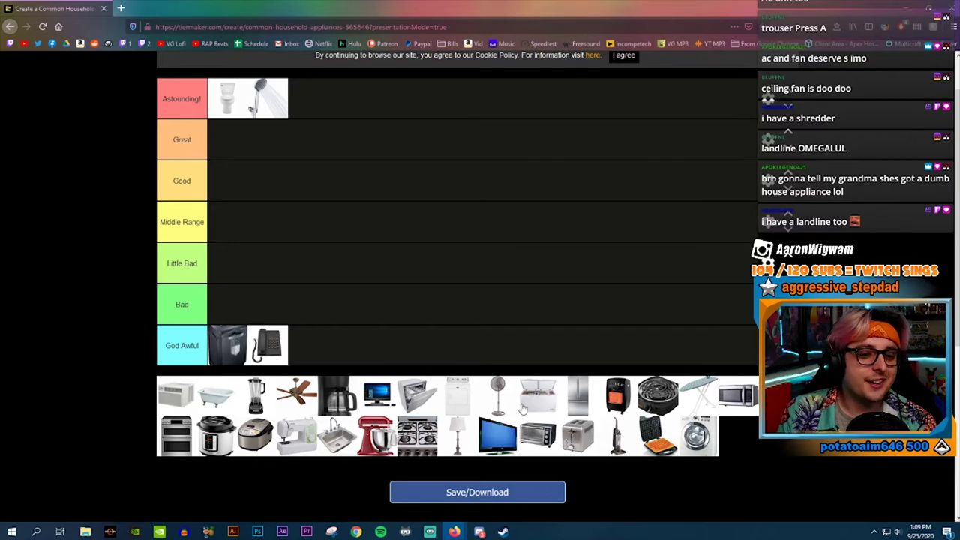
left_click_drag(376, 435, 292, 297)
right_click(294, 290)
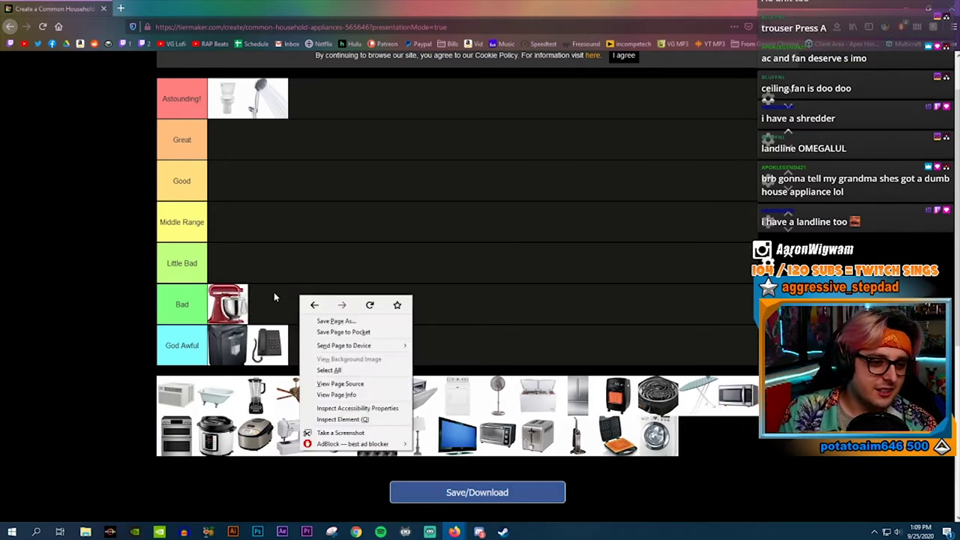
left_click(274, 298)
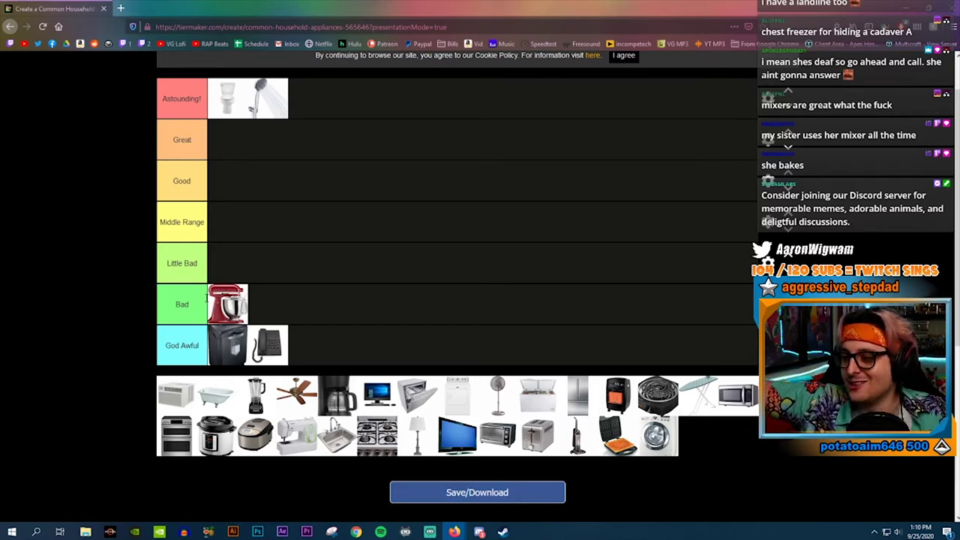
Step: Drop the electric hot plate into Little Bad and the gas stove into Great
left_click_drag(658, 395, 257, 251)
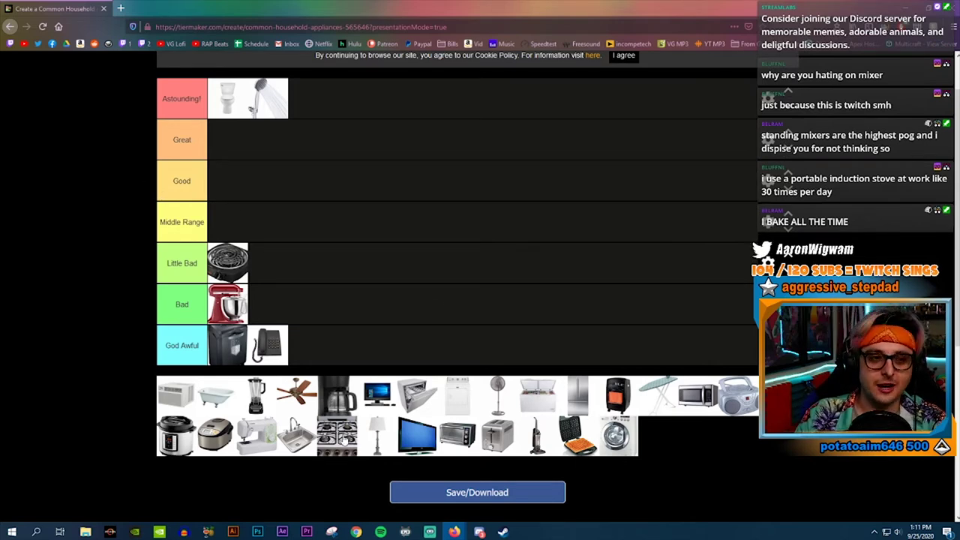
left_click_drag(339, 443, 281, 147)
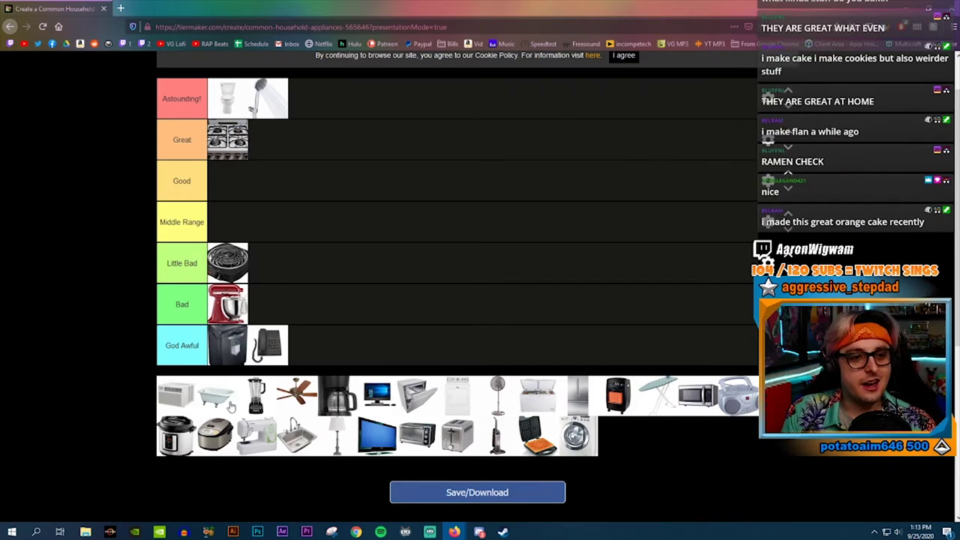
Step: Put the bathtub in Good and move the fridge into Astounding! between toilet and shower
scroll(390, 315, "up", 2)
left_click_drag(224, 447, 253, 218)
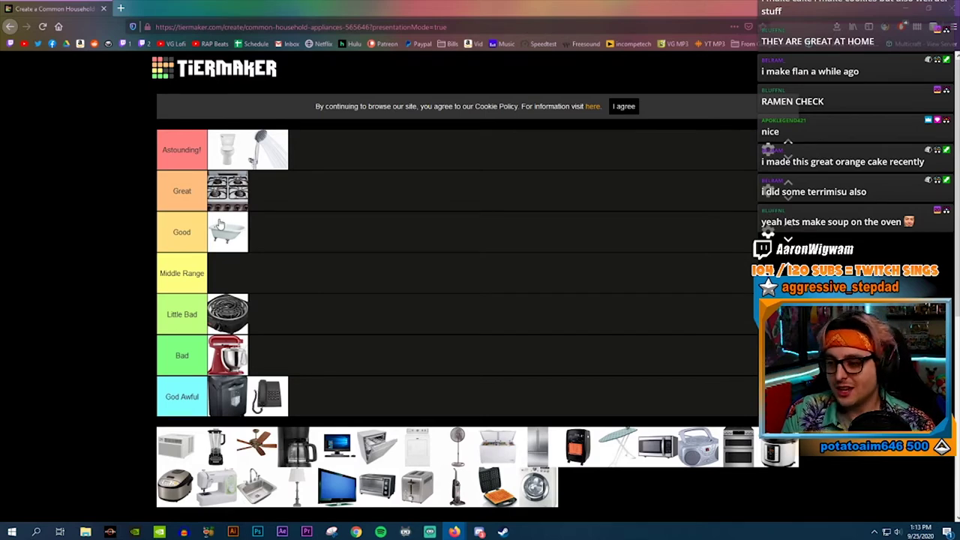
left_click_drag(538, 447, 210, 192)
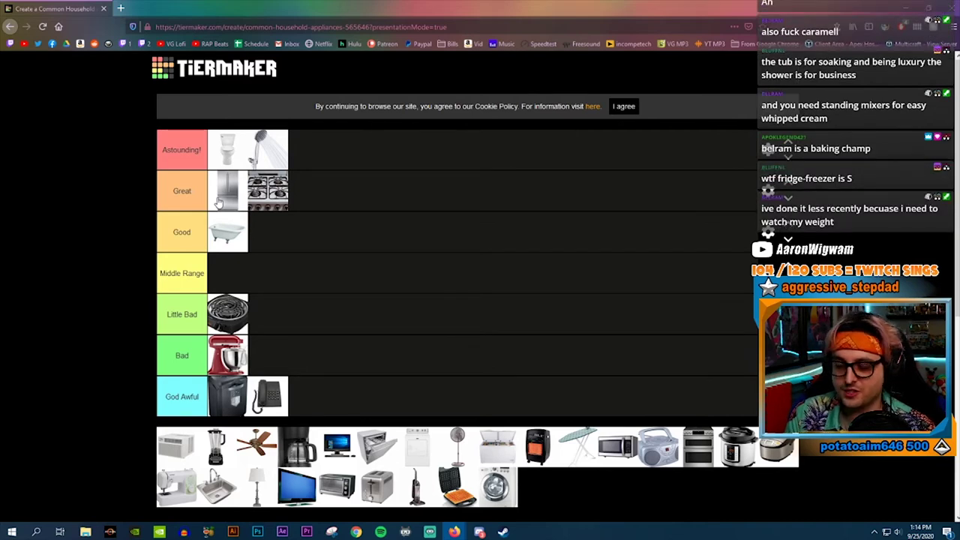
left_click_drag(225, 204, 321, 165)
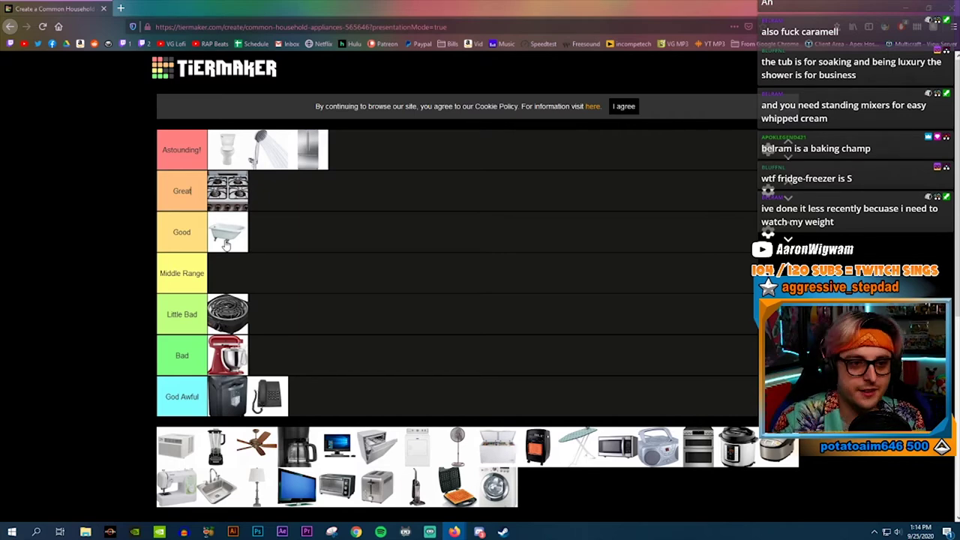
left_click_drag(250, 168, 335, 159)
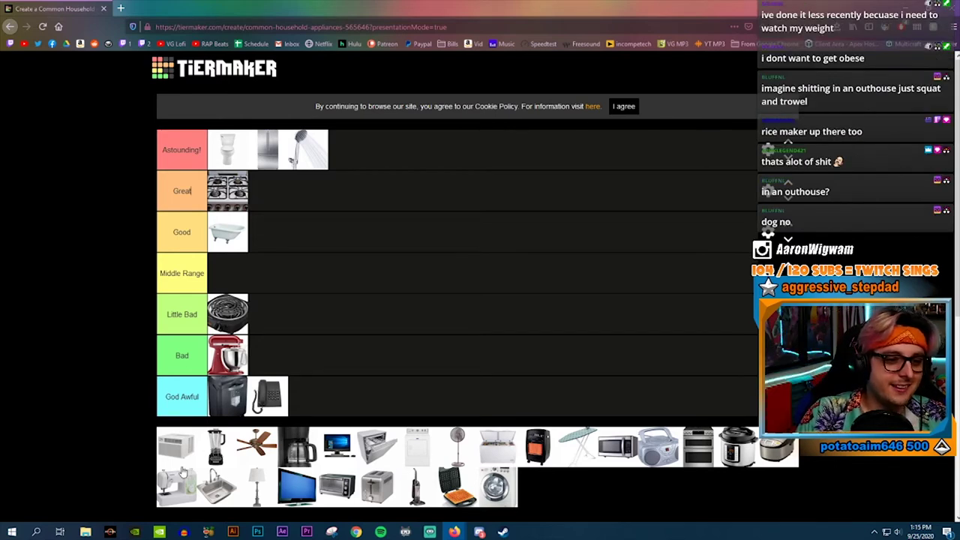
left_click_drag(180, 452, 373, 151)
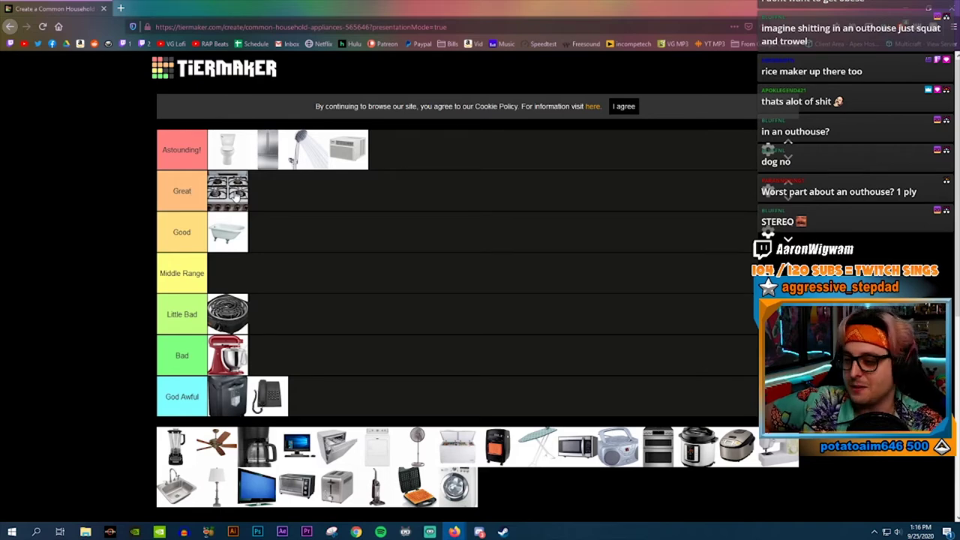
Step: Drop the ceiling fan into Middle Range and the standing fan into Little Bad
right_click(257, 252)
left_click_drag(216, 444, 225, 270)
left_click(298, 220)
double_click(268, 233)
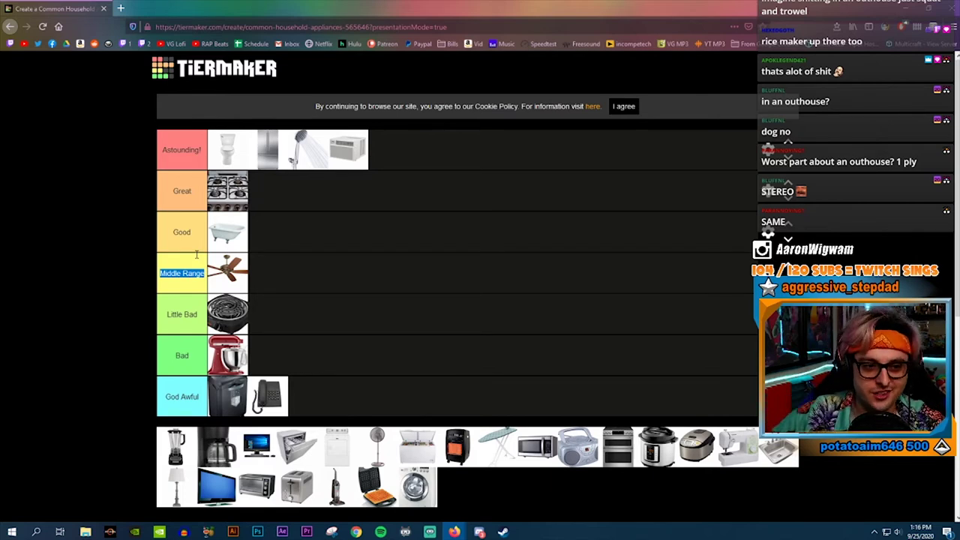
left_click_drag(375, 447, 333, 303)
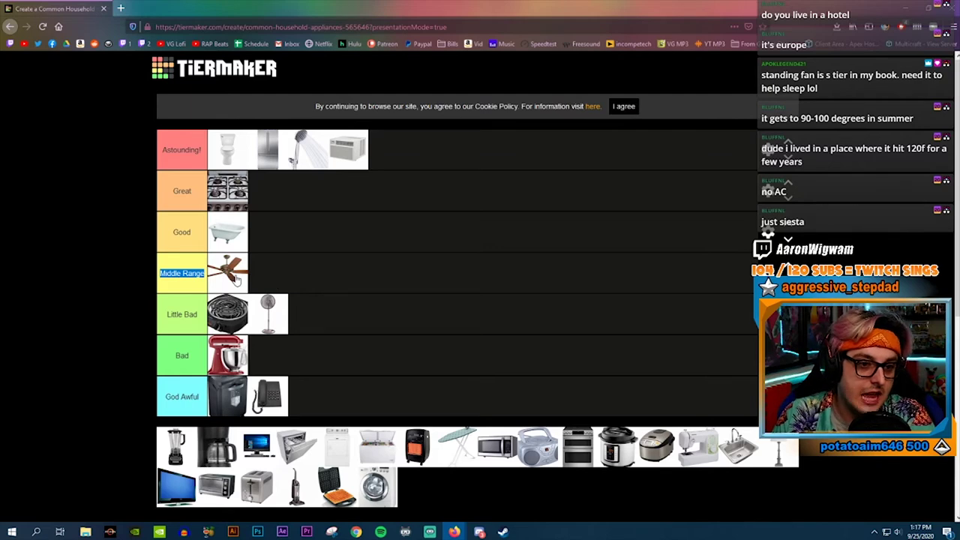
Step: Promote the ceiling fan from Middle Range to Good and the standing fan from Little Bad to Middle Range
left_click_drag(235, 277, 300, 244)
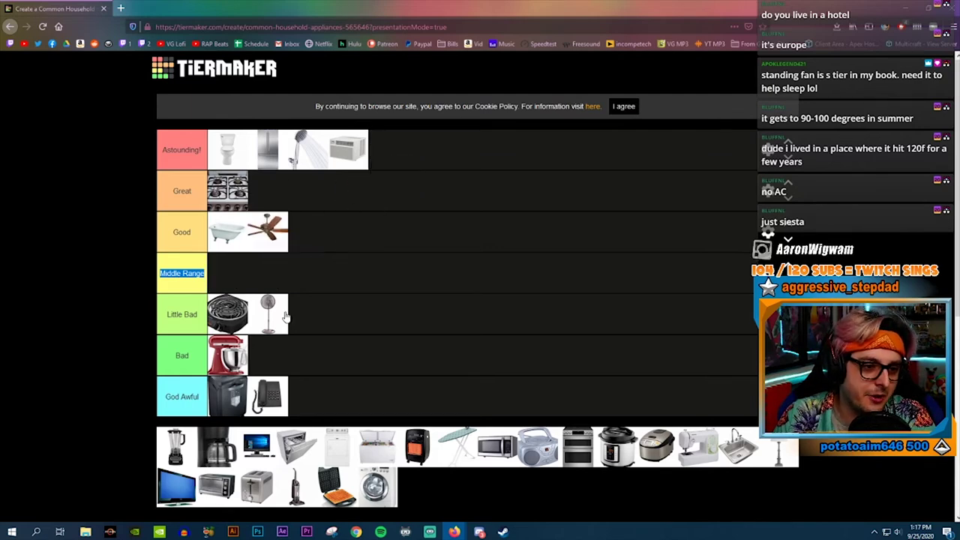
left_click_drag(285, 316, 272, 275)
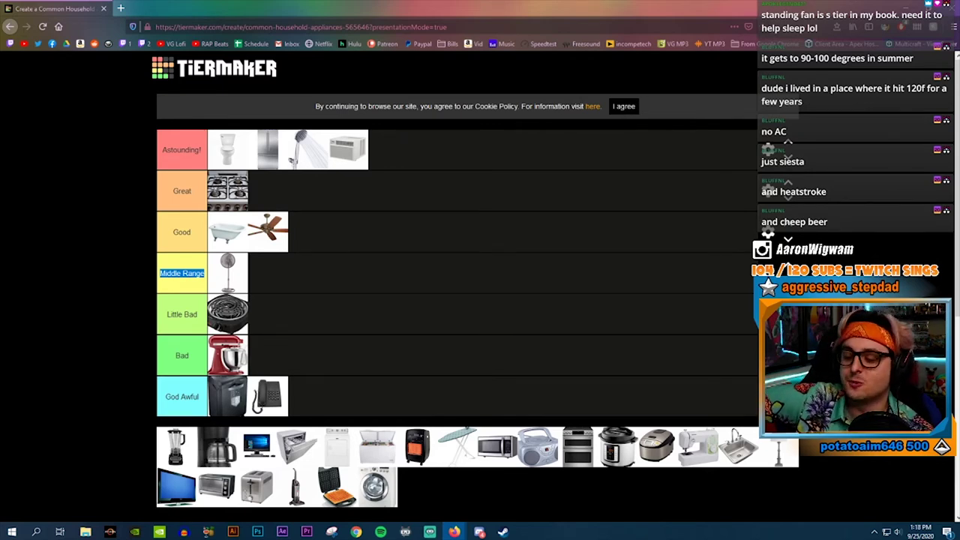
left_click(906, 287)
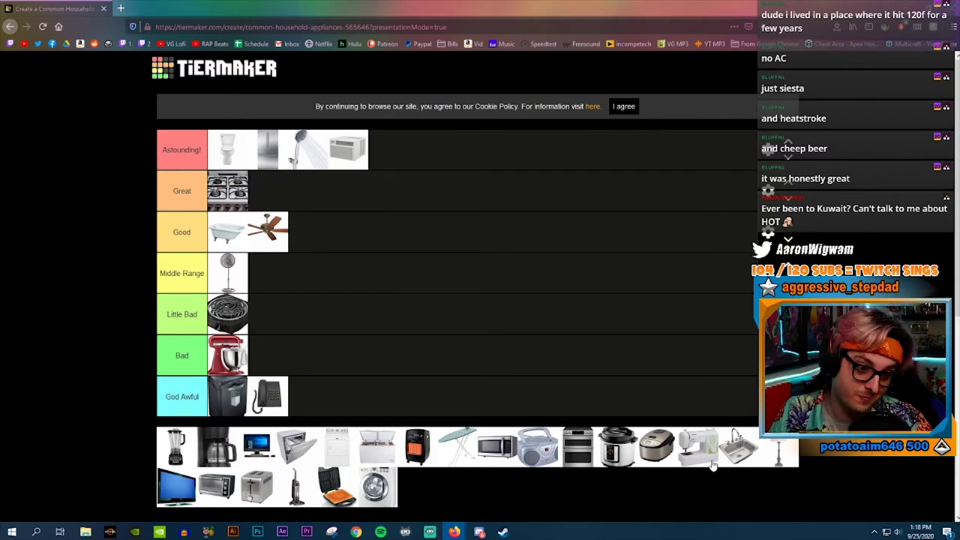
Step: Add the coffee maker and toaster oven to Great and the desktop computer first in Astounding!
left_click_drag(216, 446, 268, 194)
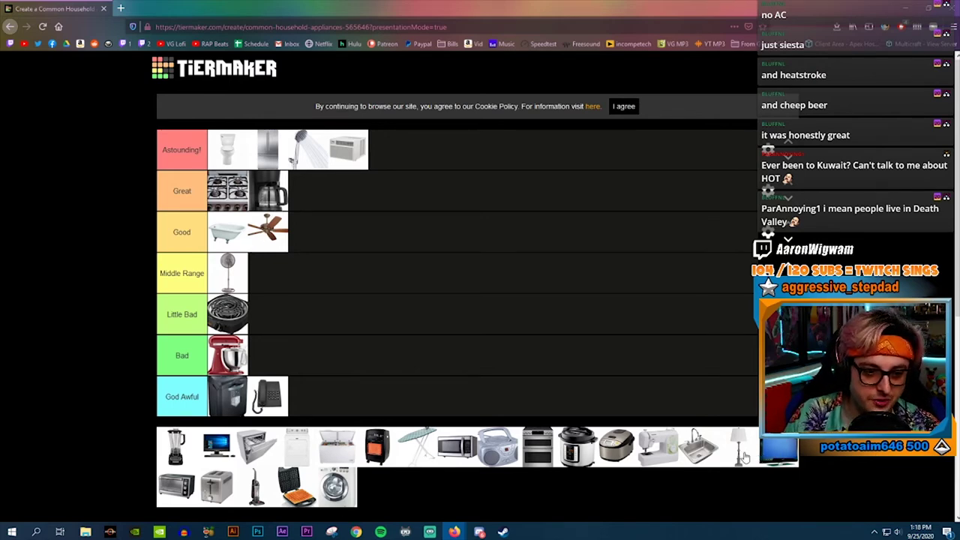
left_click_drag(236, 444, 218, 150)
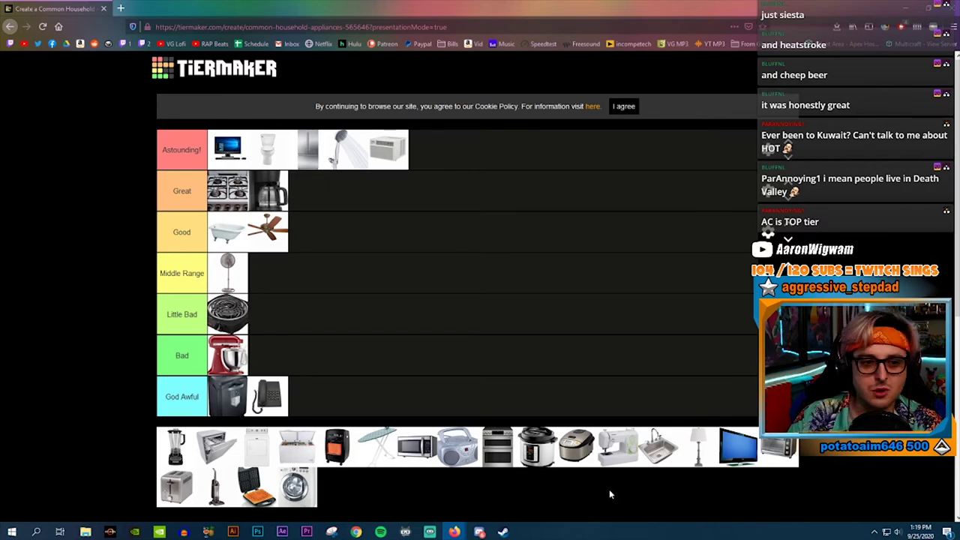
left_click_drag(788, 459, 431, 201)
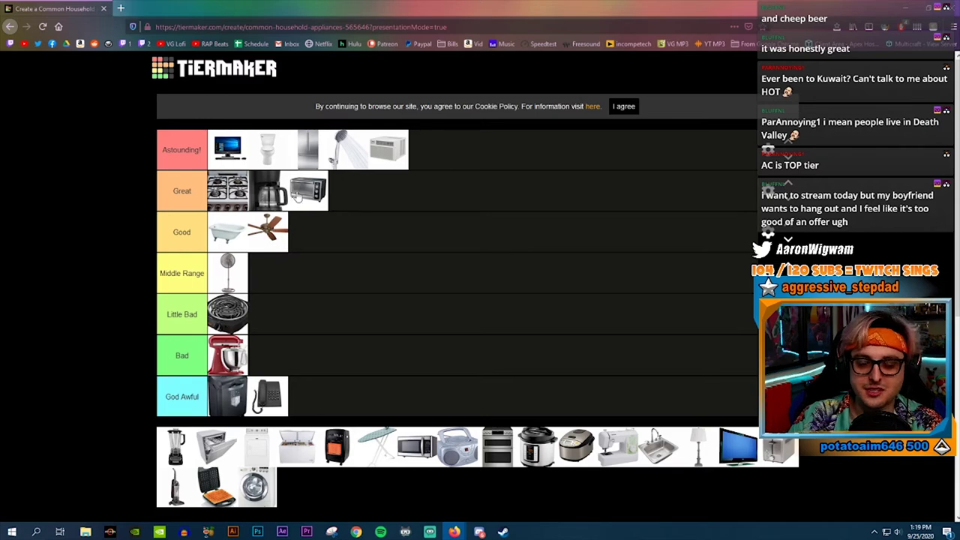
Step: Place the chest freezer in Little Bad and the ironing board in Bad
left_click_drag(297, 446, 312, 292)
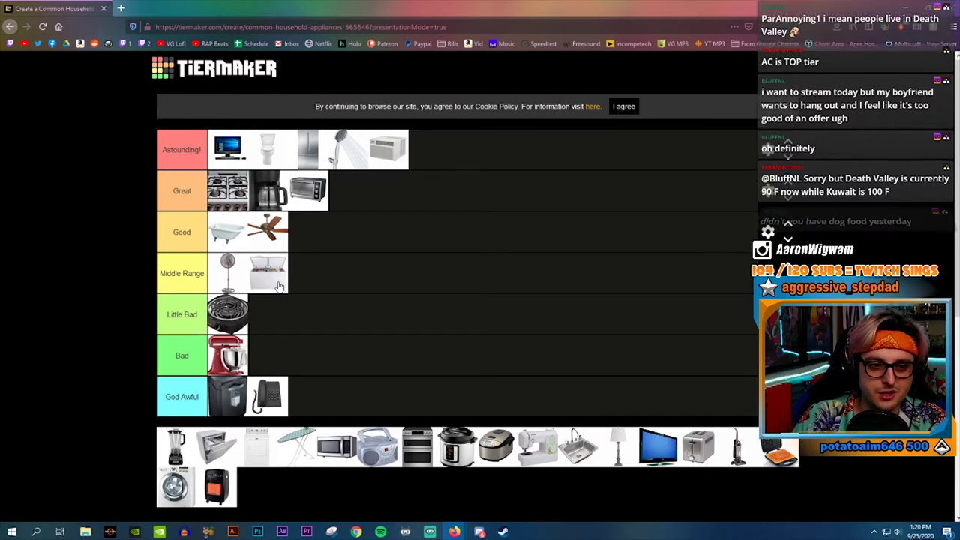
left_click_drag(276, 286, 274, 316)
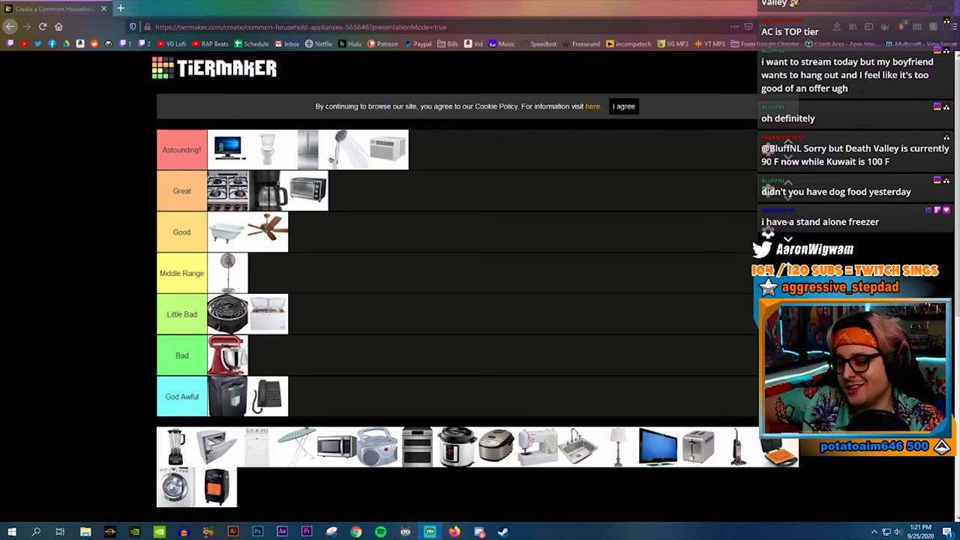
left_click_drag(296, 446, 329, 357)
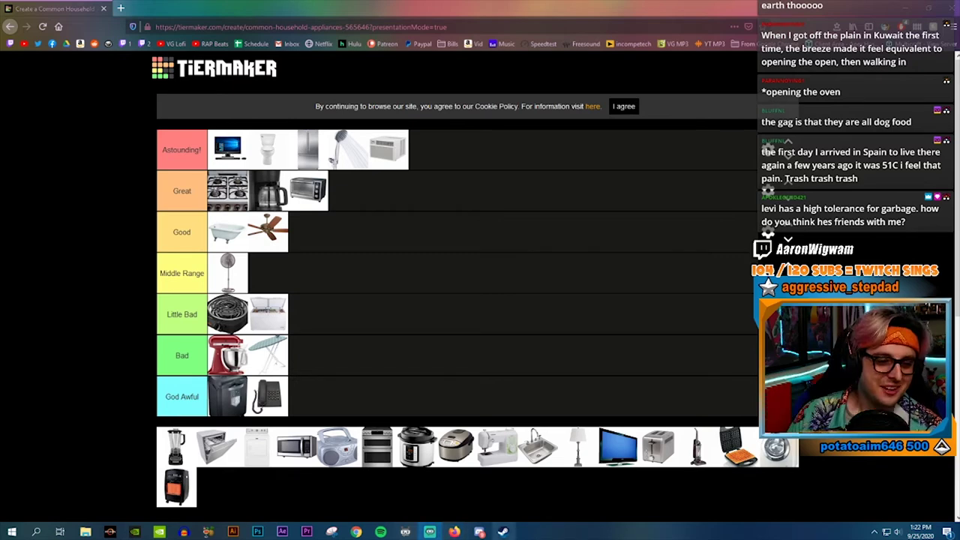
Step: Rank blender Middle Range, dishwasher Good, boombox God Awful, oven and microwave Great, sewing machine Bad
left_click_drag(175, 442, 287, 297)
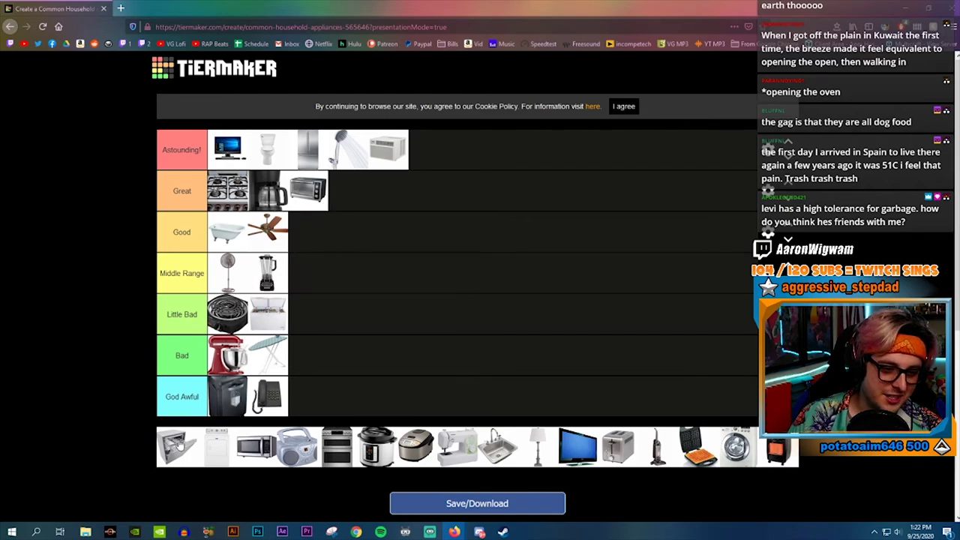
left_click_drag(177, 446, 225, 240)
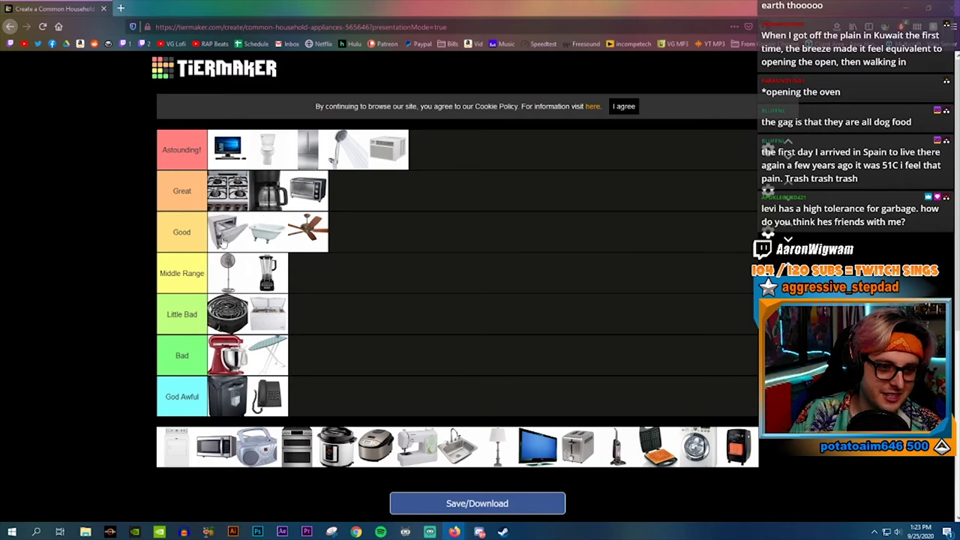
left_click_drag(271, 454, 330, 396)
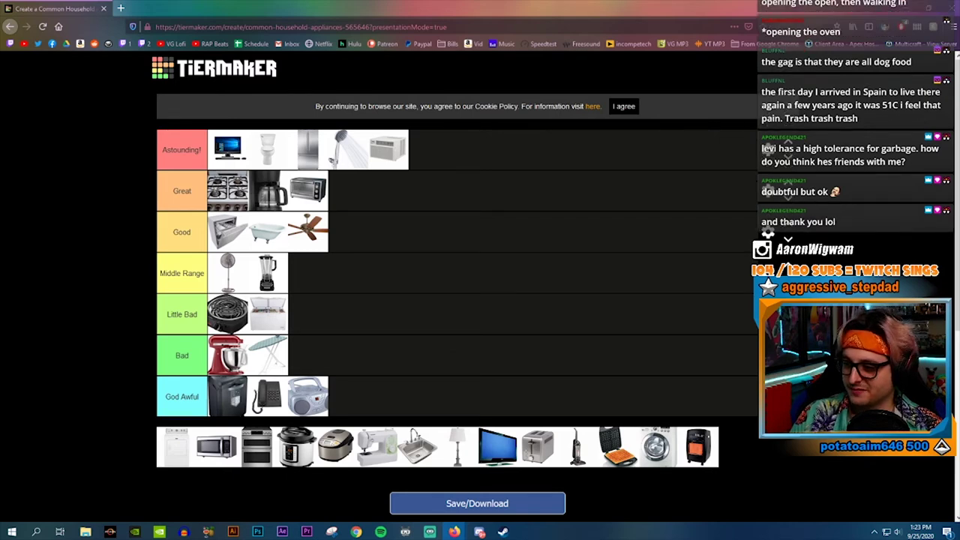
left_click_drag(255, 444, 264, 193)
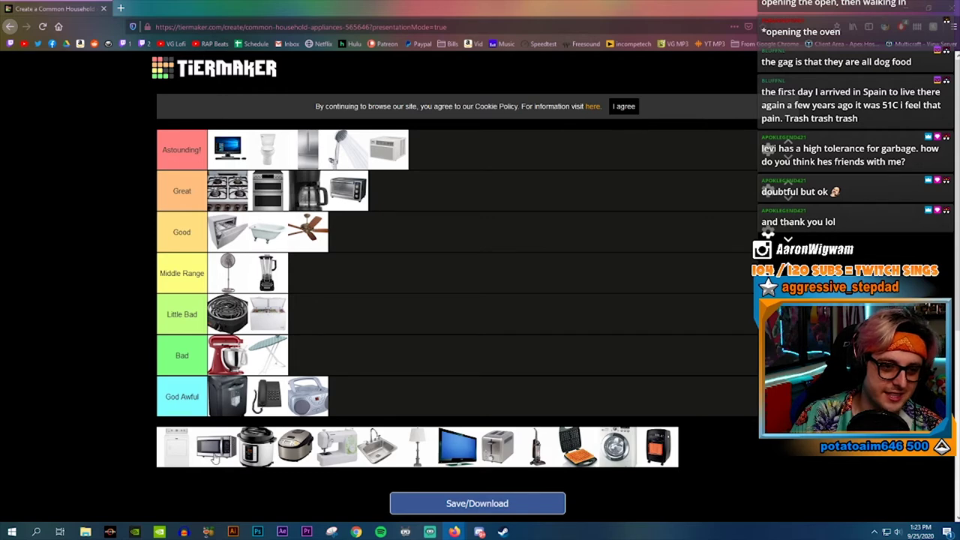
left_click_drag(216, 459, 426, 204)
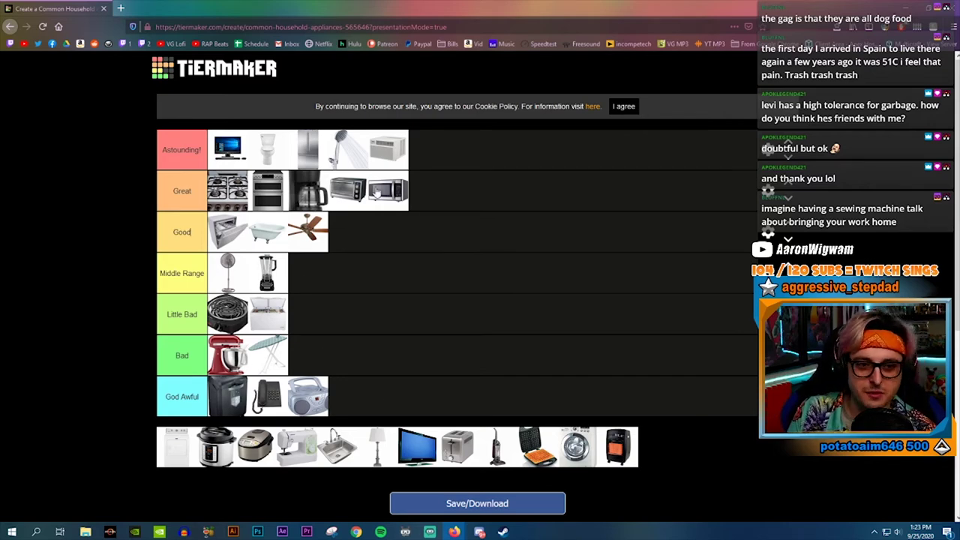
left_click_drag(310, 448, 354, 355)
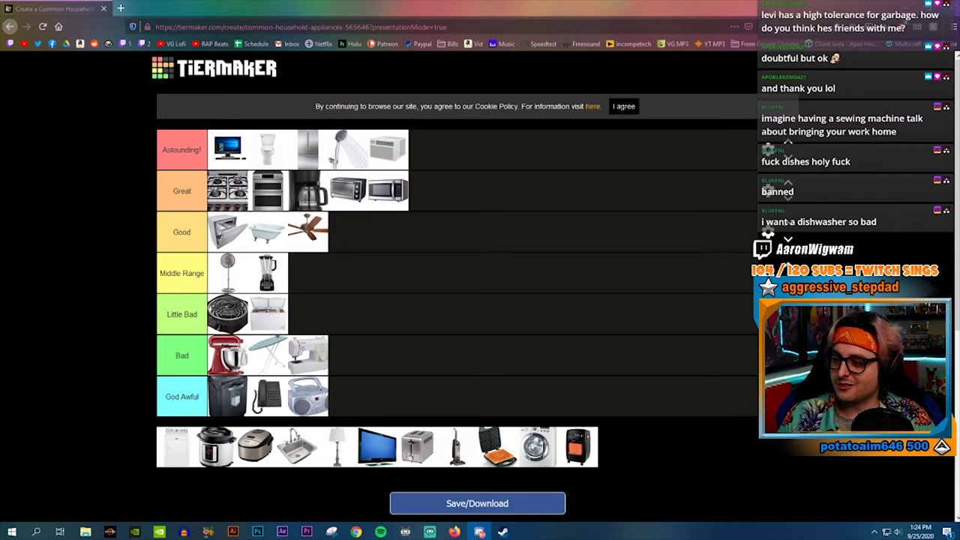
Step: Put the TV first in Good, add the pressure cooker to Good and the rice cooker to God Awful
left_click_drag(377, 446, 162, 218)
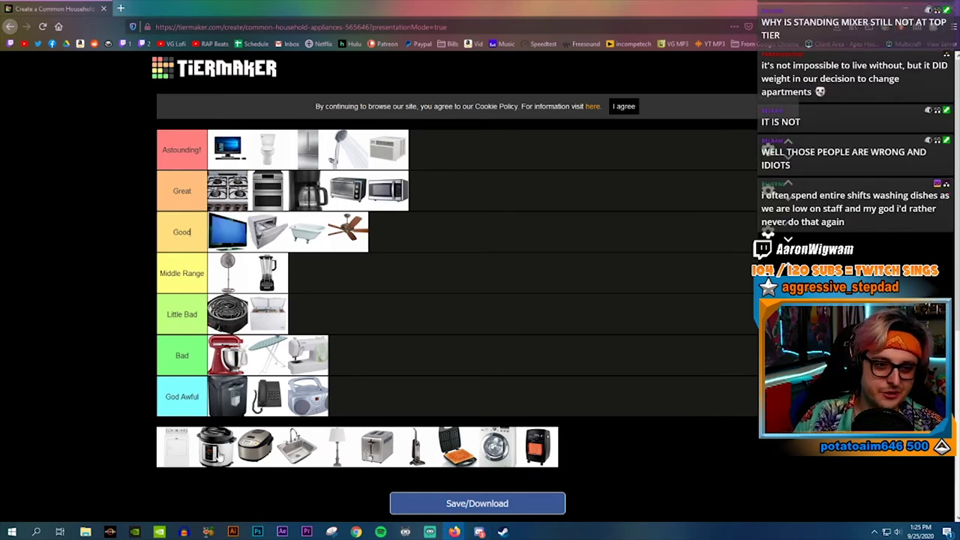
left_click_drag(217, 465, 307, 229)
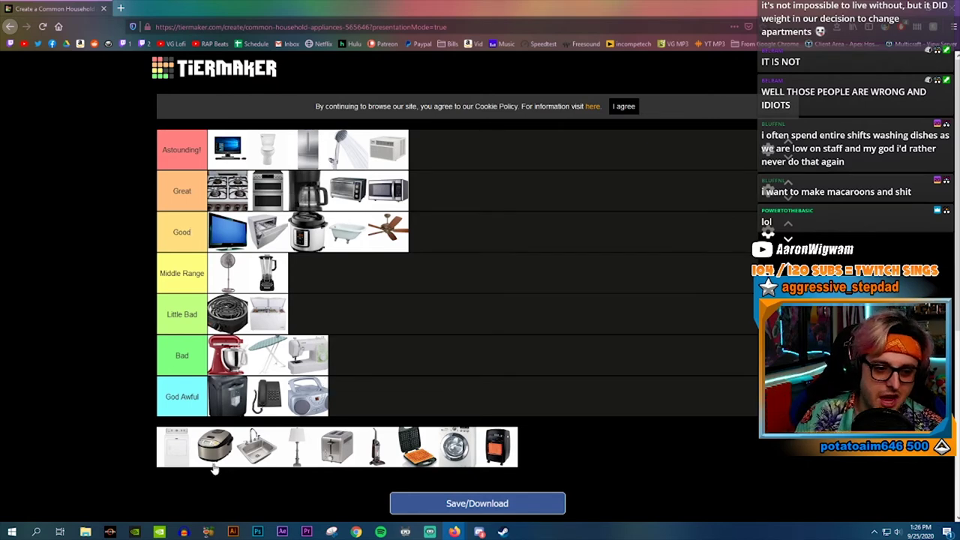
left_click_drag(215, 465, 349, 398)
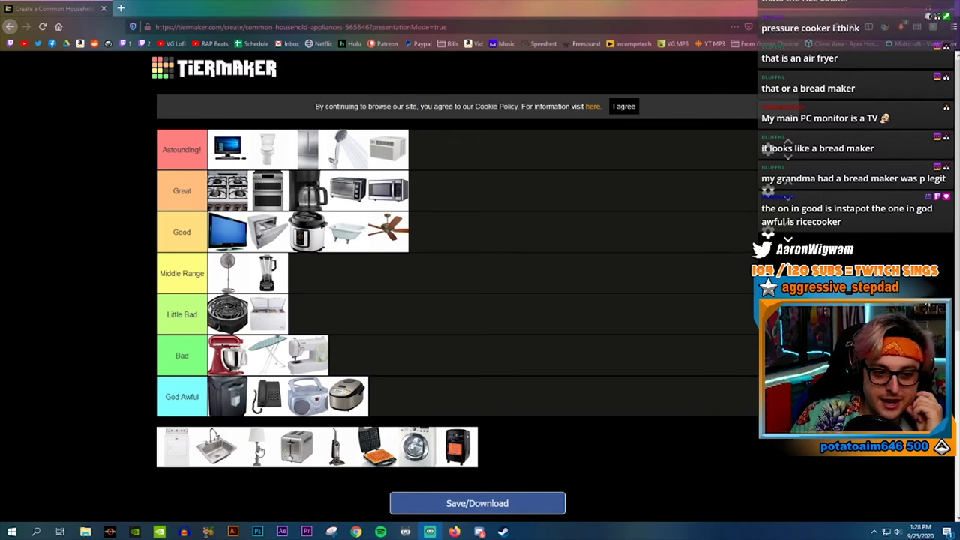
Step: Place the floor lamp at the end of the Astounding! tier, after the air conditioner
left_click_drag(257, 449, 450, 141)
right_click(451, 138)
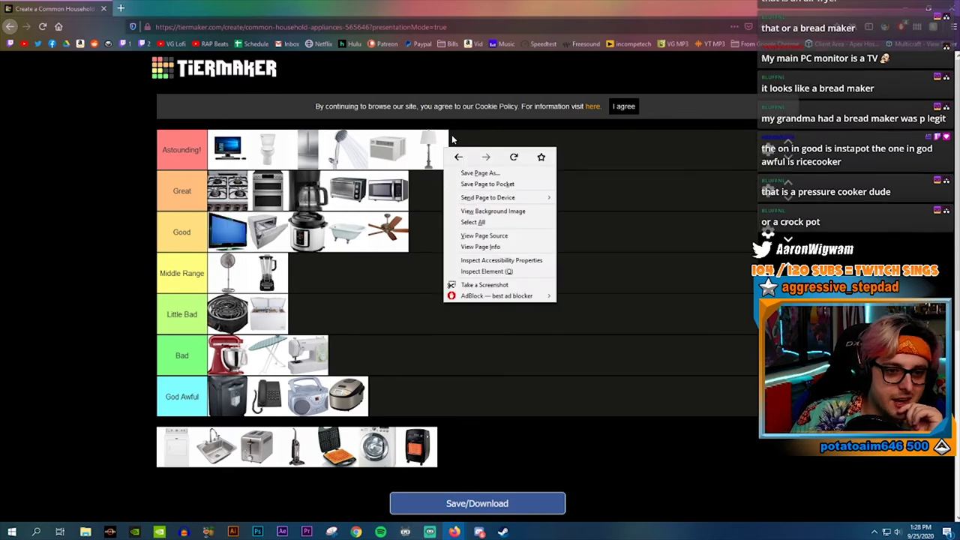
key("Escape")
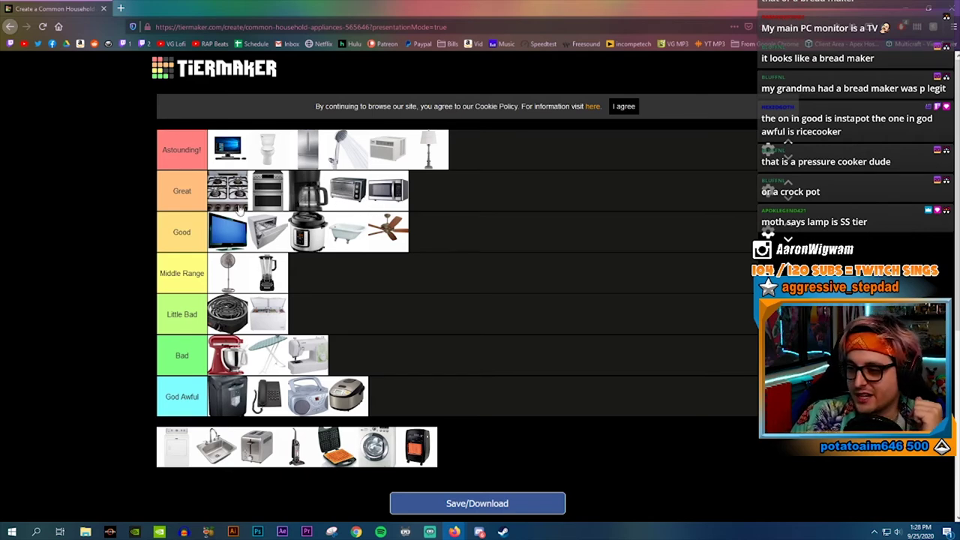
Step: Add the toaster and waffle maker to Middle Range beside the standing fan and blender
left_click_drag(255, 453, 369, 278)
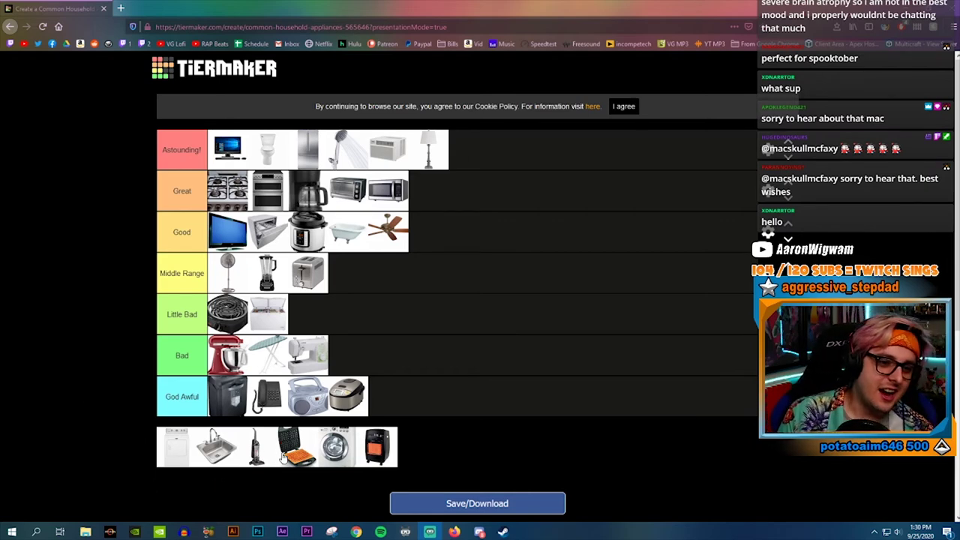
left_click_drag(283, 456, 410, 259)
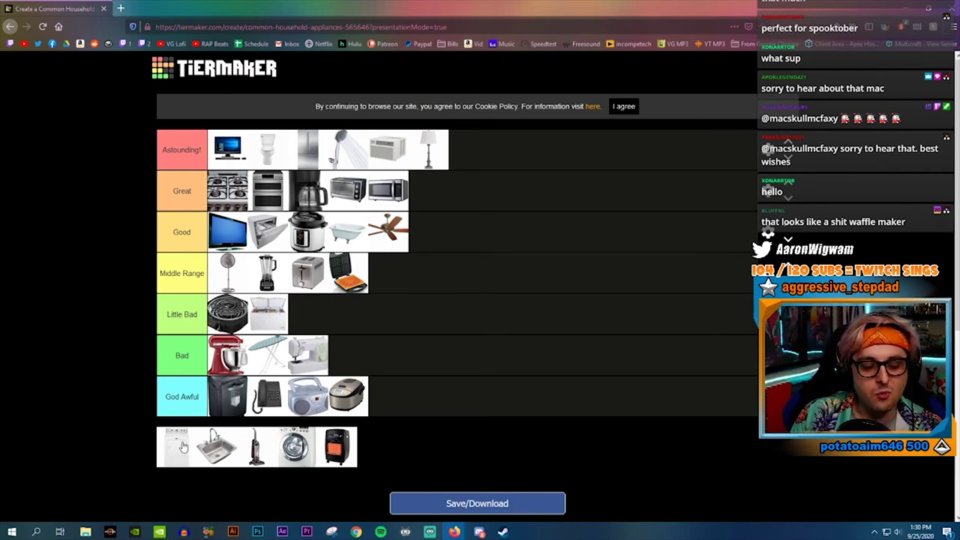
Step: Rank the clothes dryer and washing machine in Astounding!, keeping the lamp last in the row
mouse_move(178, 449)
left_mouse_down()
mouse_move(415, 307)
mouse_move(514, 154)
mouse_move(178, 447)
left_mouse_up()
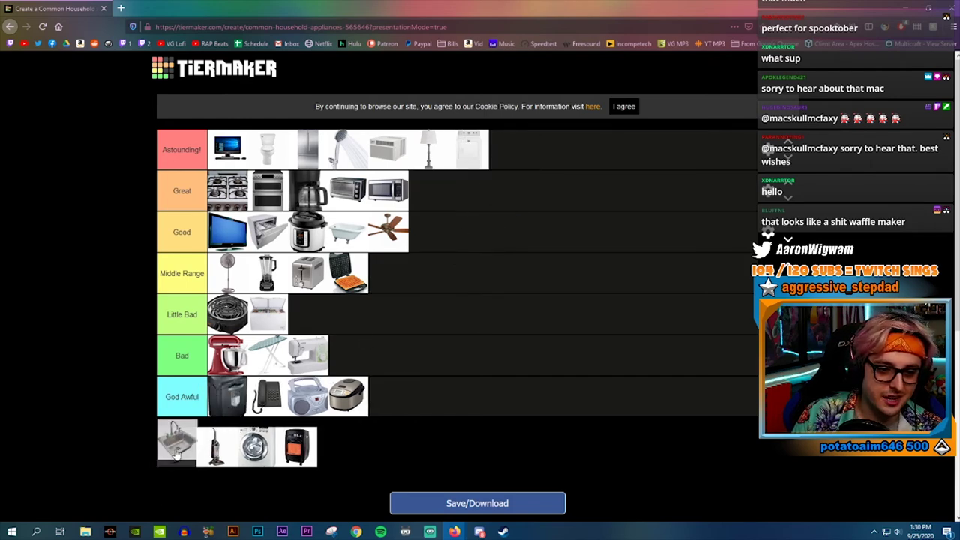
left_click_drag(257, 447, 528, 144)
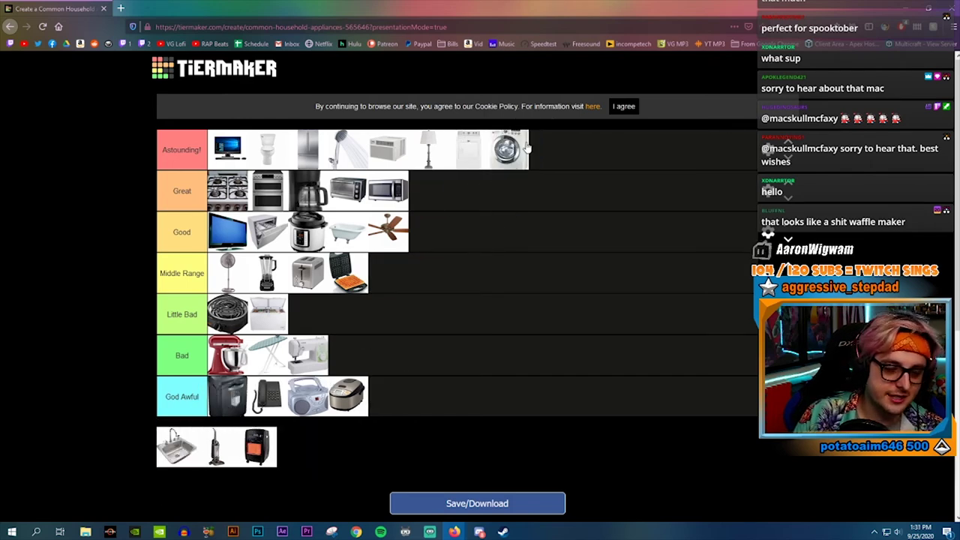
left_click_drag(427, 151, 585, 144)
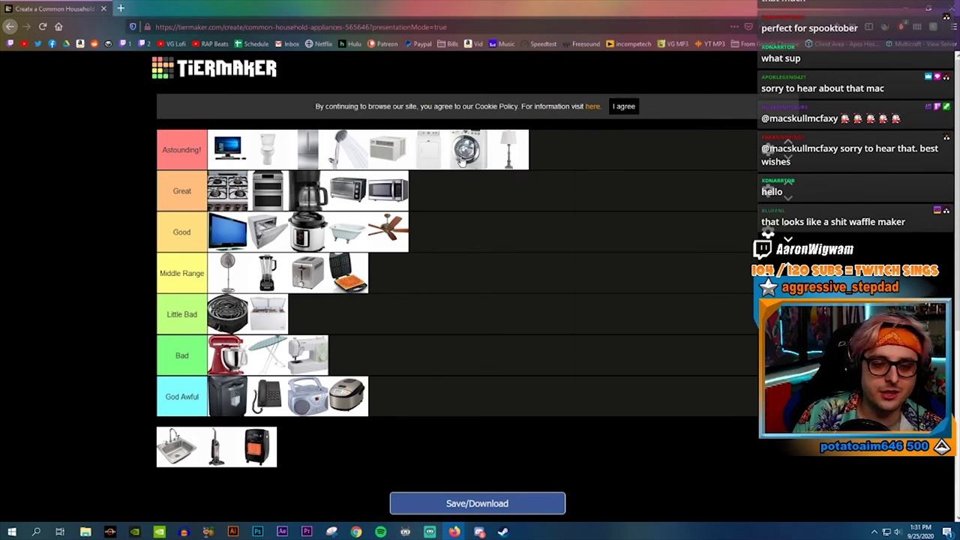
mouse_move(390, 148)
left_mouse_down()
mouse_move(499, 141)
mouse_move(357, 141)
mouse_move(451, 144)
mouse_move(386, 147)
mouse_move(389, 156)
left_mouse_up()
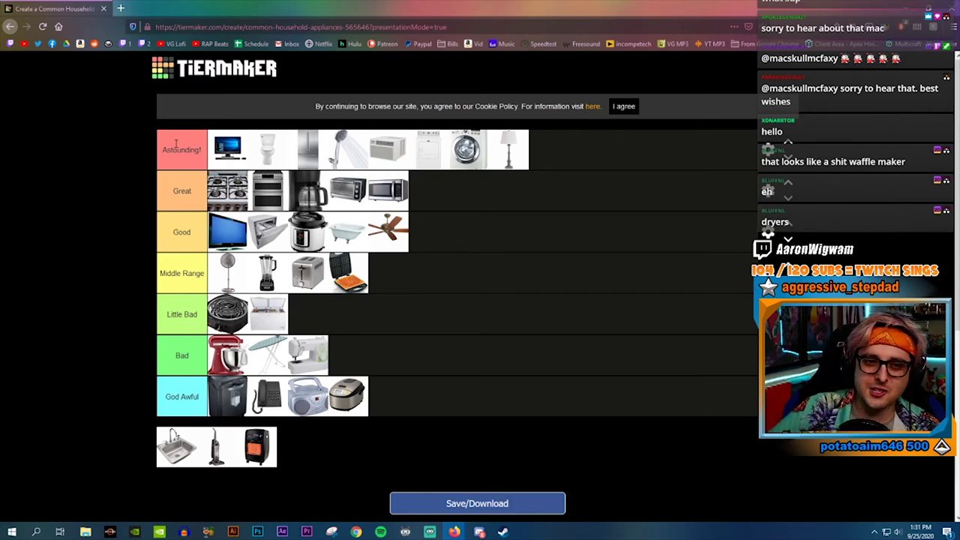
mouse_move(429, 153)
left_mouse_down()
mouse_move(441, 190)
mouse_move(441, 160)
mouse_move(417, 147)
mouse_move(428, 141)
left_mouse_up()
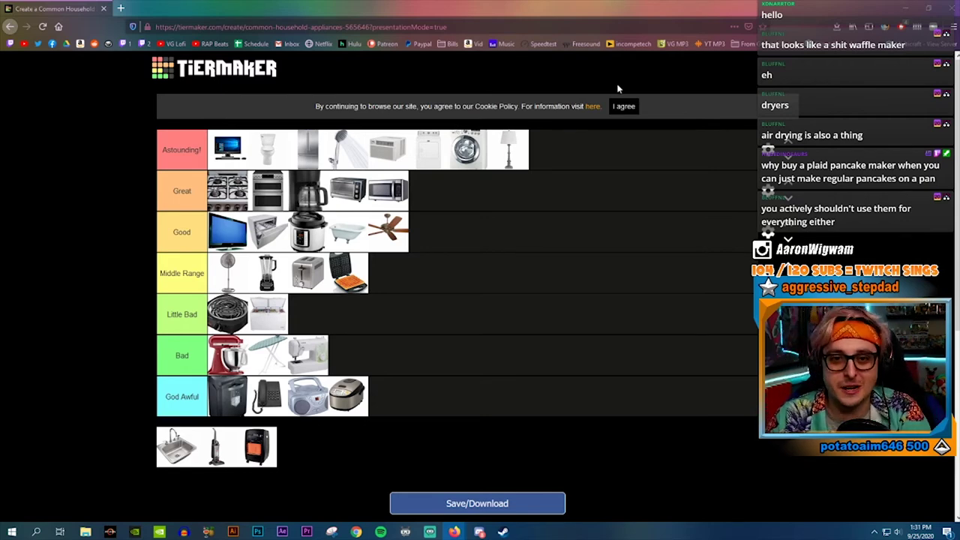
Step: Agree to the cookie-policy banner so it no longer sits above the tier list
left_click(622, 107)
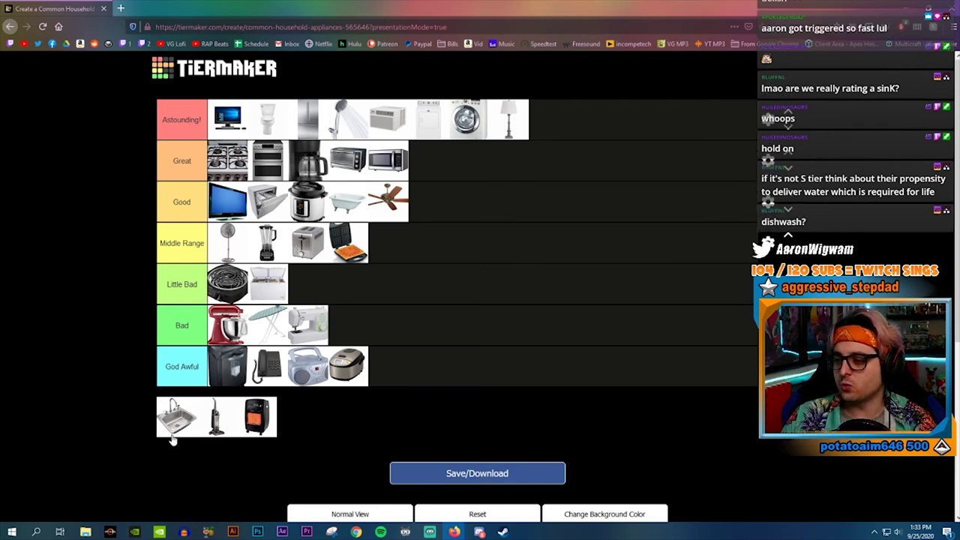
Step: Put the kitchen sink at the end of the Great tier, following the microwave
left_click_drag(180, 421, 422, 180)
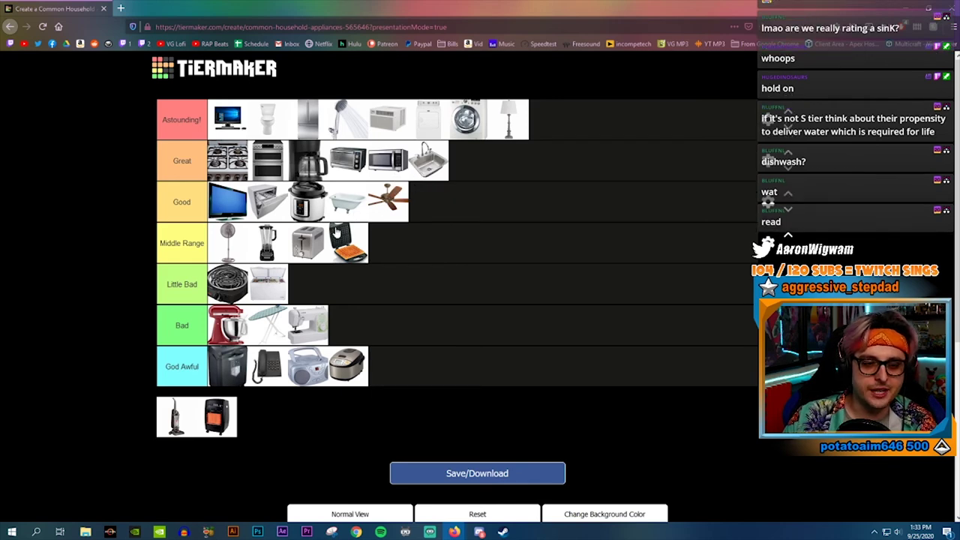
right_click(331, 233)
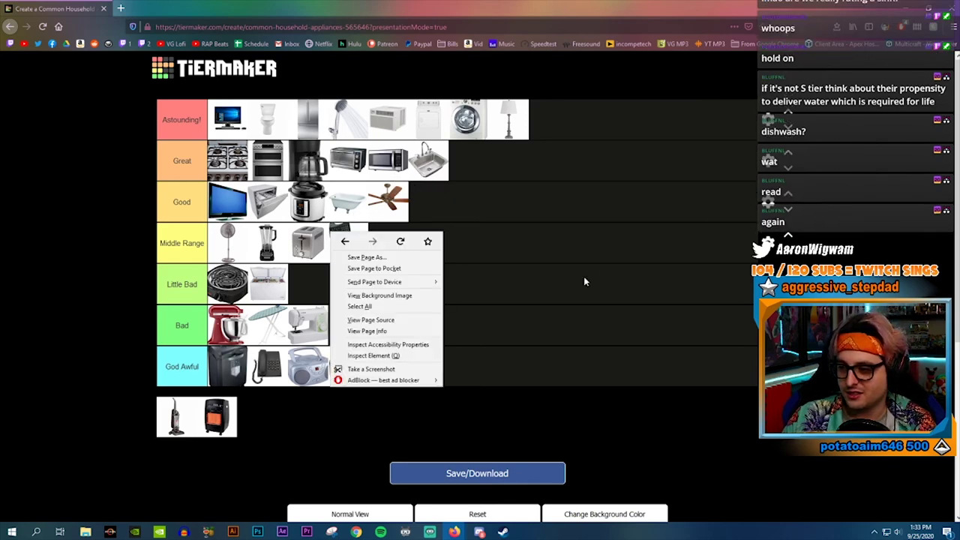
left_click(562, 282)
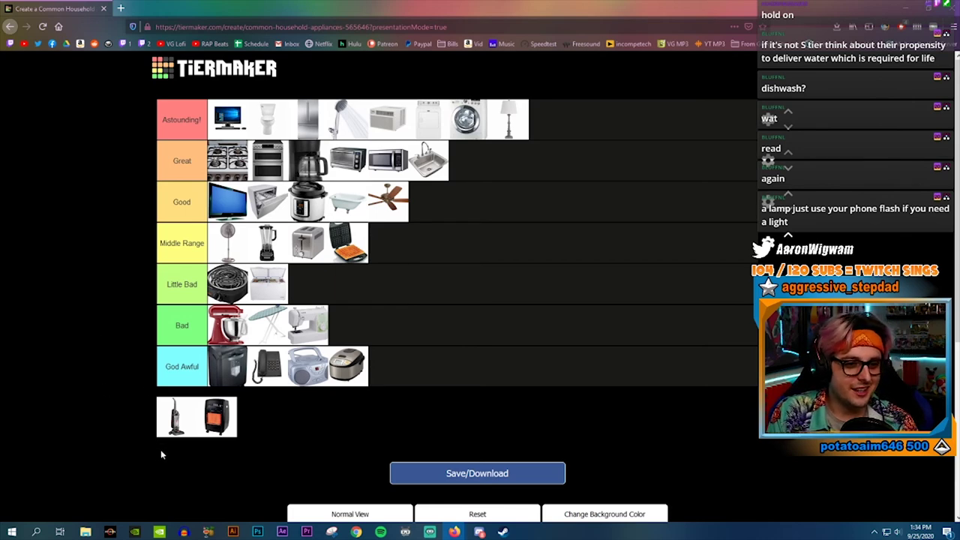
Step: Put the vacuum first in Middle Range and raise the rice cooker from God Awful to Little Bad
left_click_drag(166, 442, 370, 272)
left_click_drag(349, 244, 208, 253)
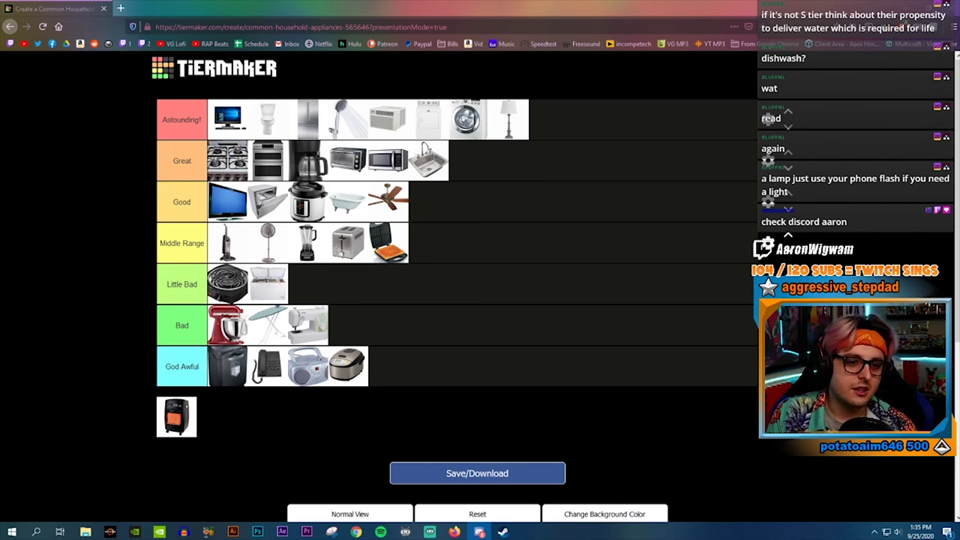
left_click_drag(360, 371, 360, 279)
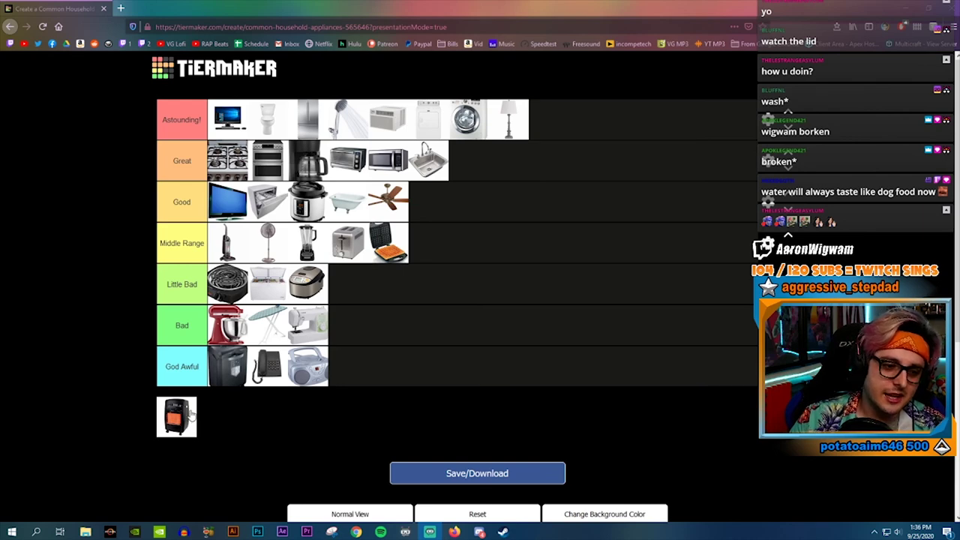
Step: Rank the space heater in Little Bad and move the toaster there from Middle Range
left_click_drag(184, 412, 430, 303)
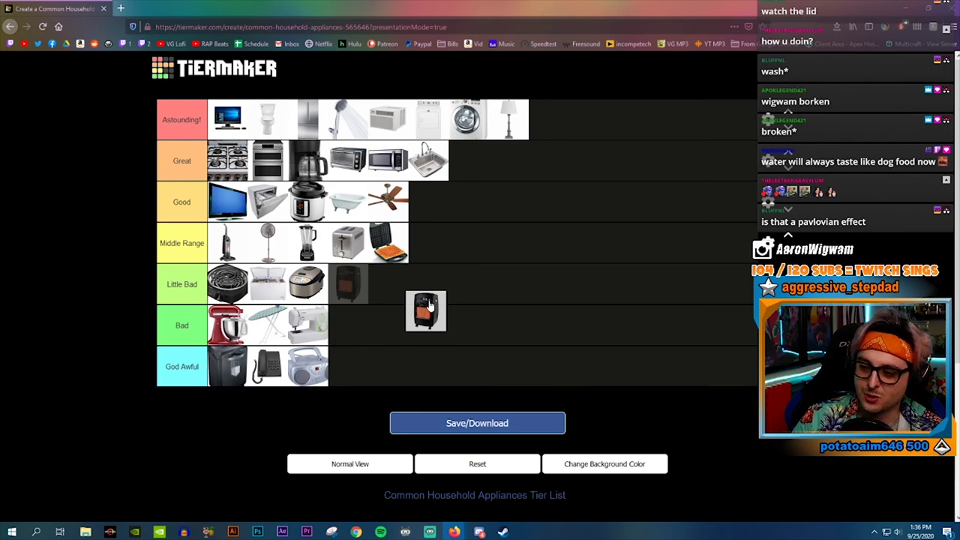
left_click_drag(430, 304, 459, 304)
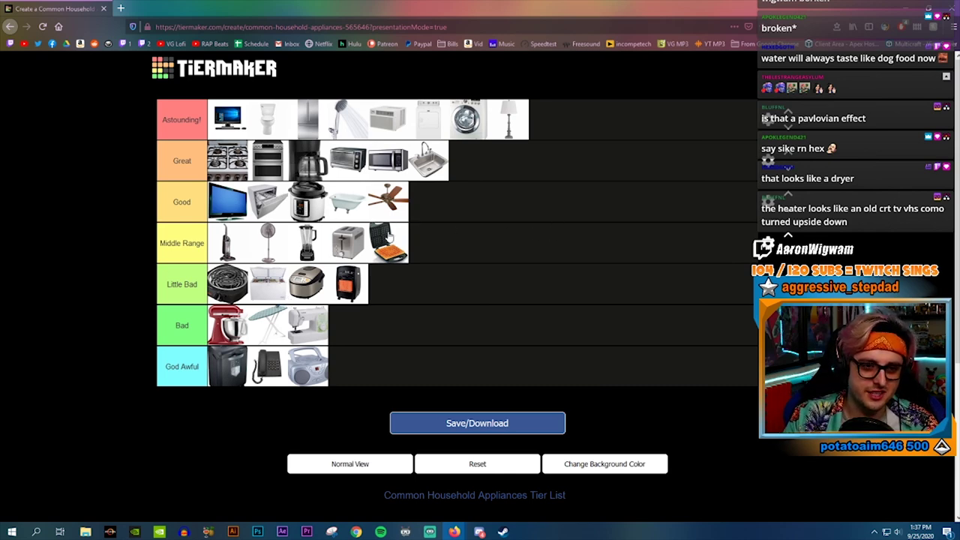
left_click_drag(357, 245, 395, 278)
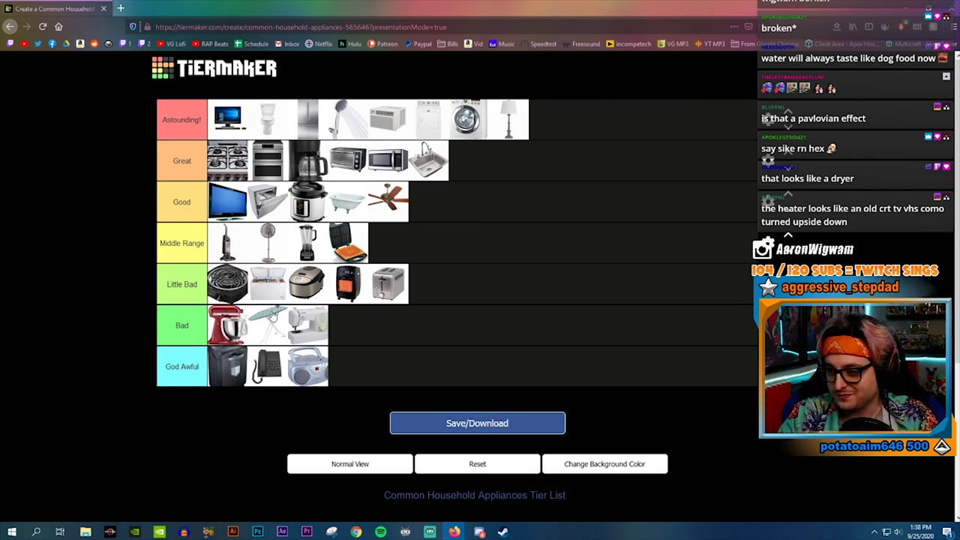
Step: Demote the dryer and washer to Good, washer after dryer, and bring up the Save/Download preview
key("alt")
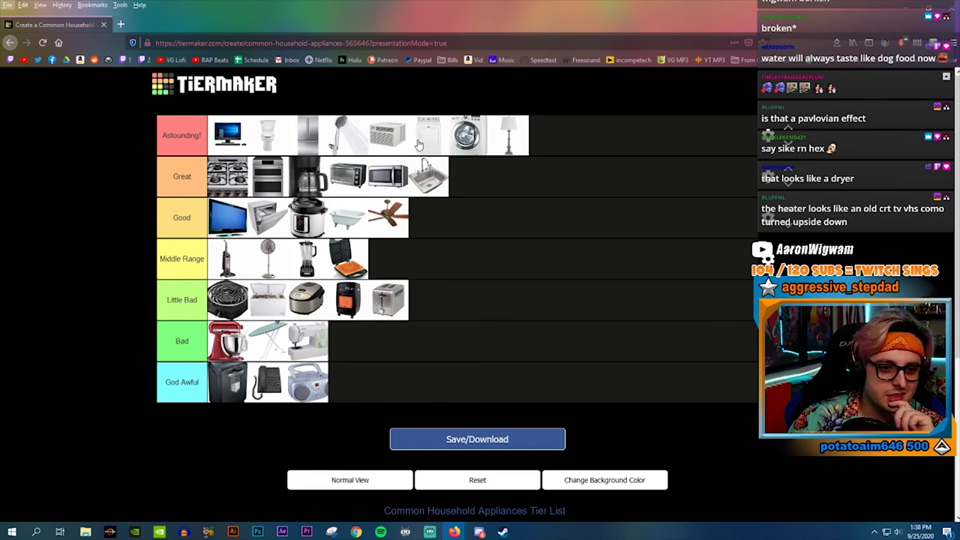
left_click_drag(414, 149, 439, 202)
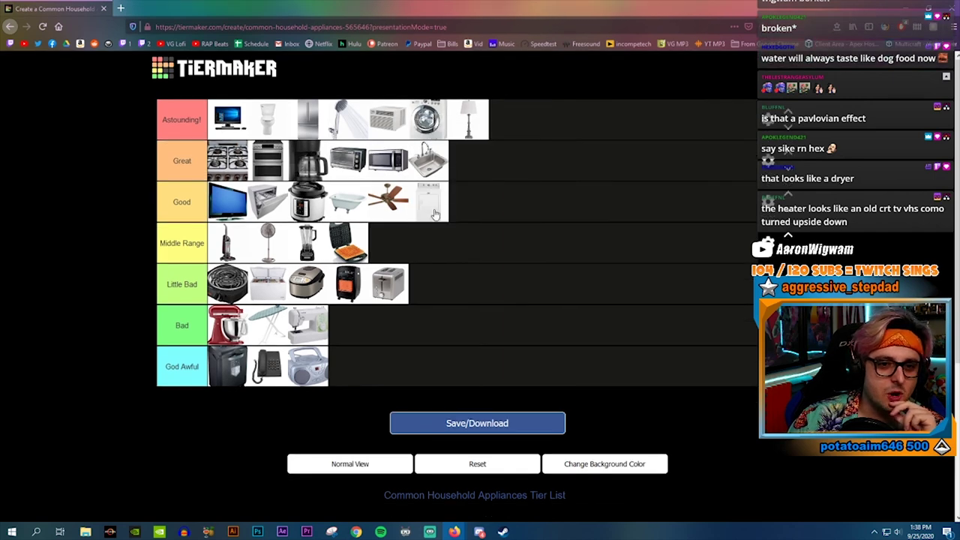
left_click_drag(465, 120, 474, 230)
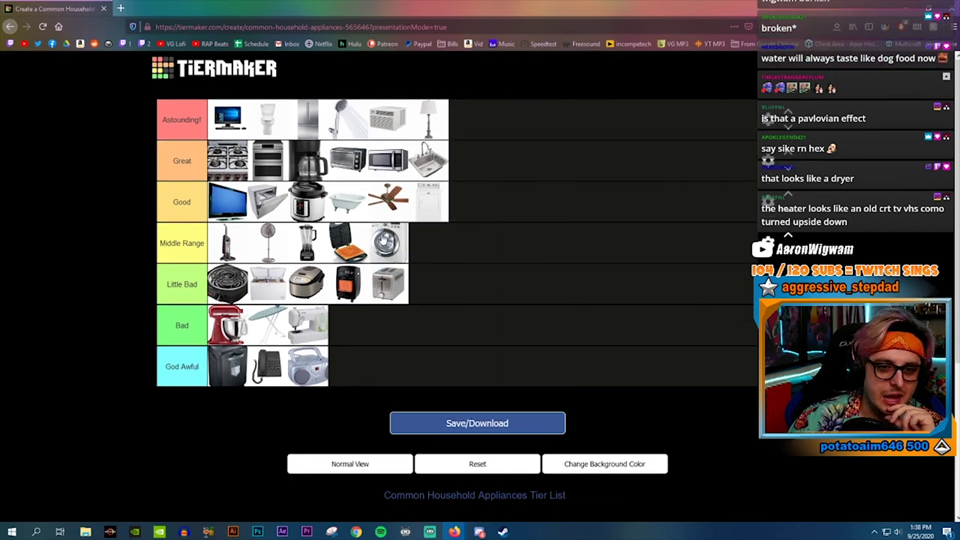
left_click_drag(386, 243, 309, 203)
left_click_drag(474, 209, 352, 206)
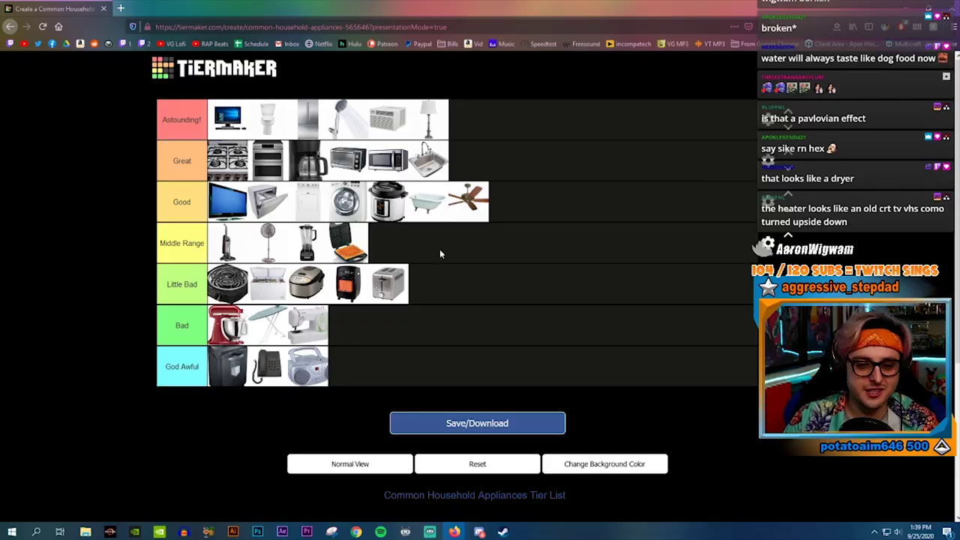
left_click(504, 422)
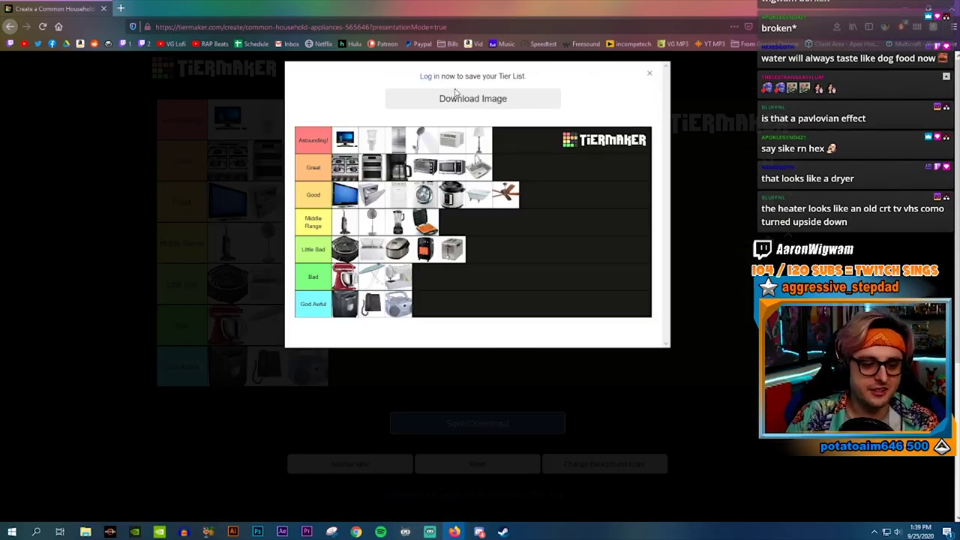